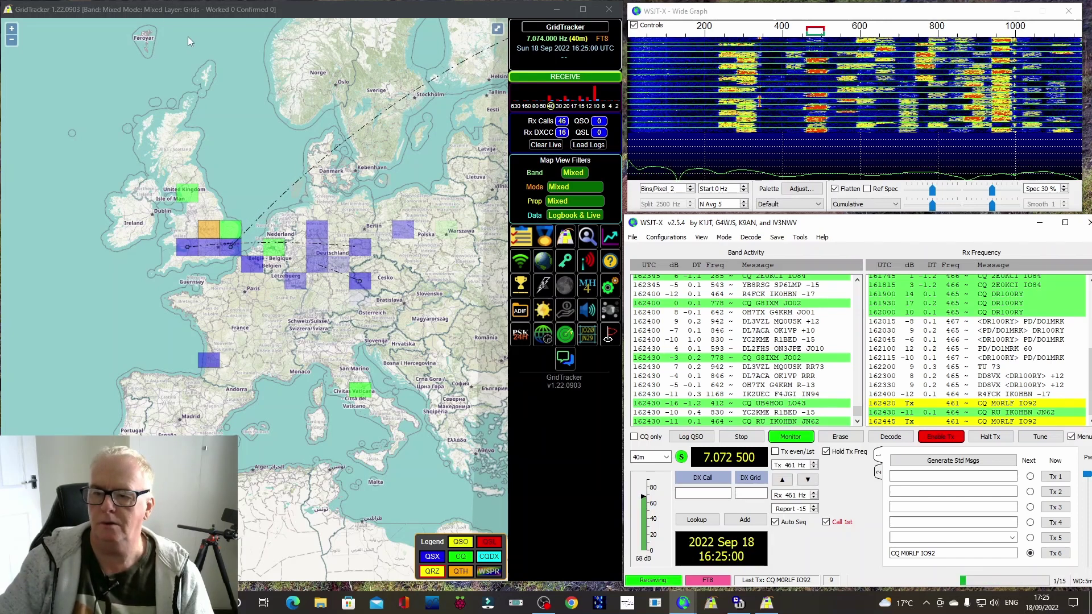
- Open the WSJT-X settings and review the radio configuration
click(632, 237)
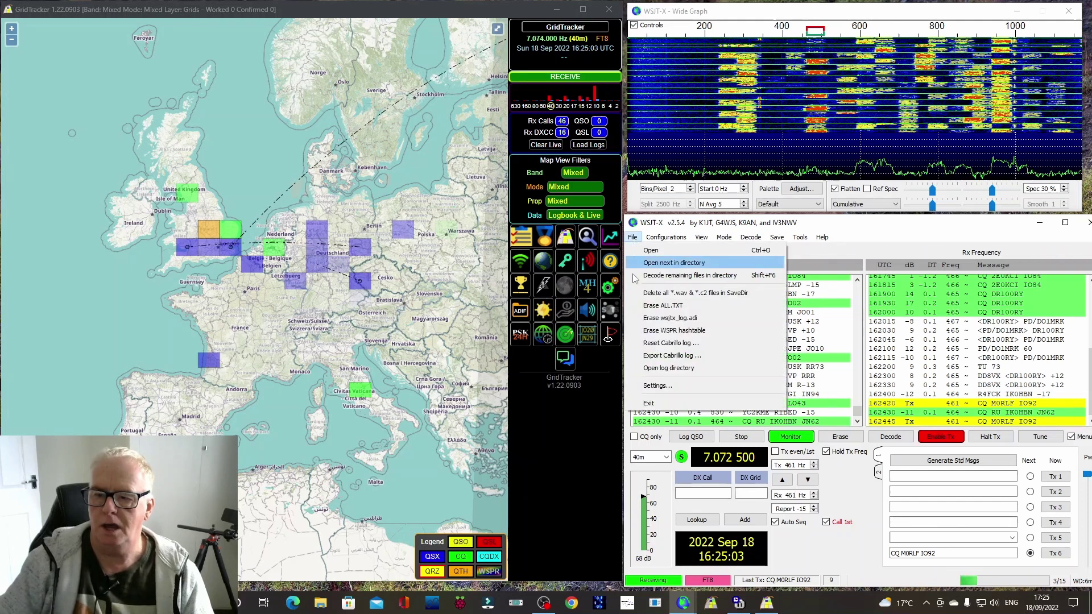
click(683, 387)
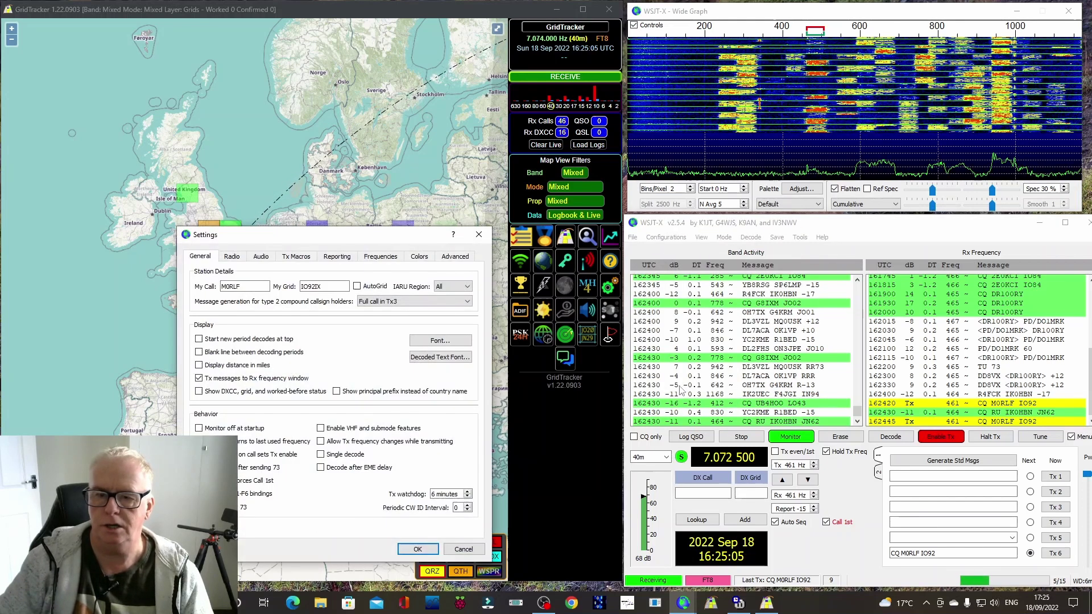
click(230, 256)
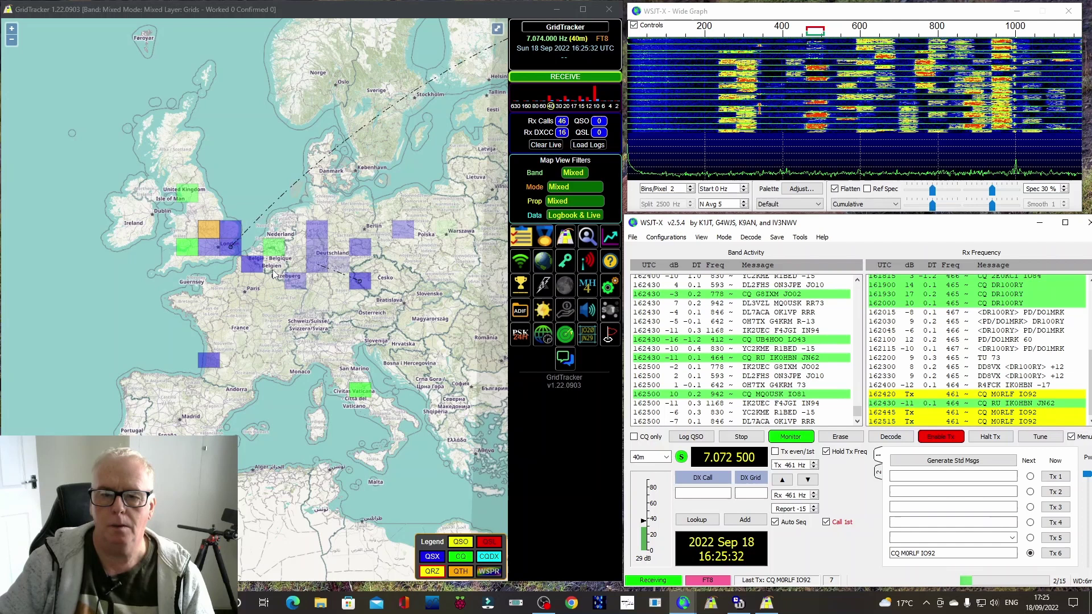
- Inspect the highlighted grid squares on the GridTracker map from Britain across central Europe and Finland
mouse_move(206, 237)
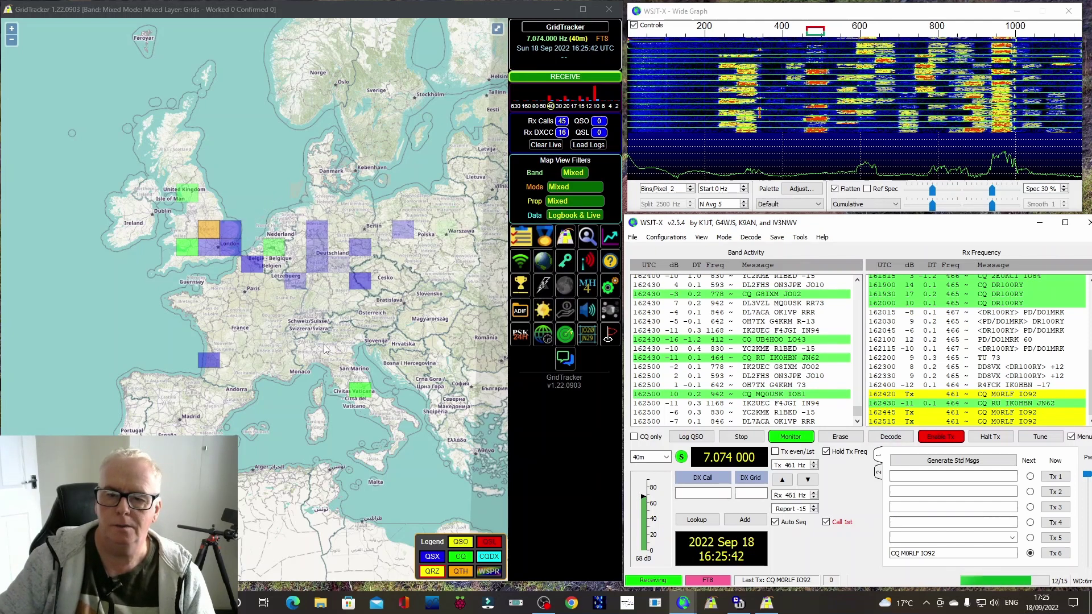
drag(325, 349, 269, 348)
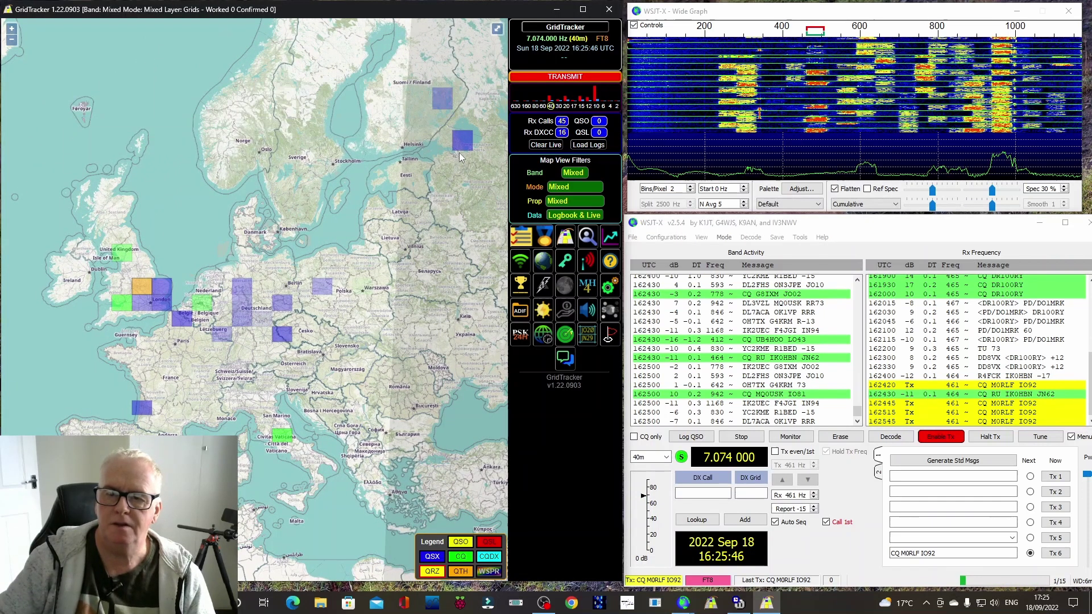
mouse_move(164, 303)
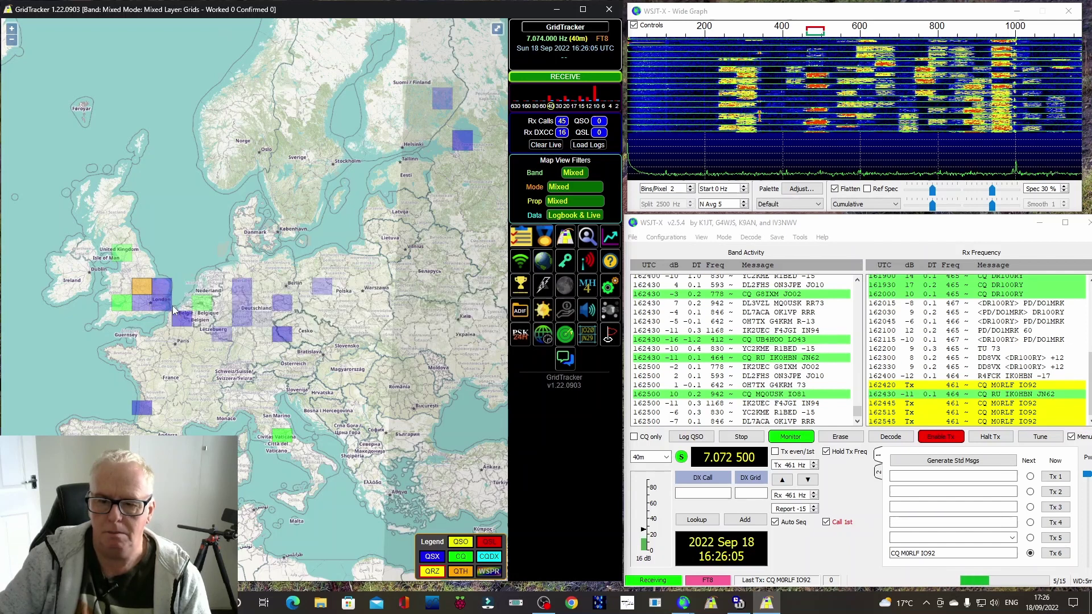
mouse_move(227, 341)
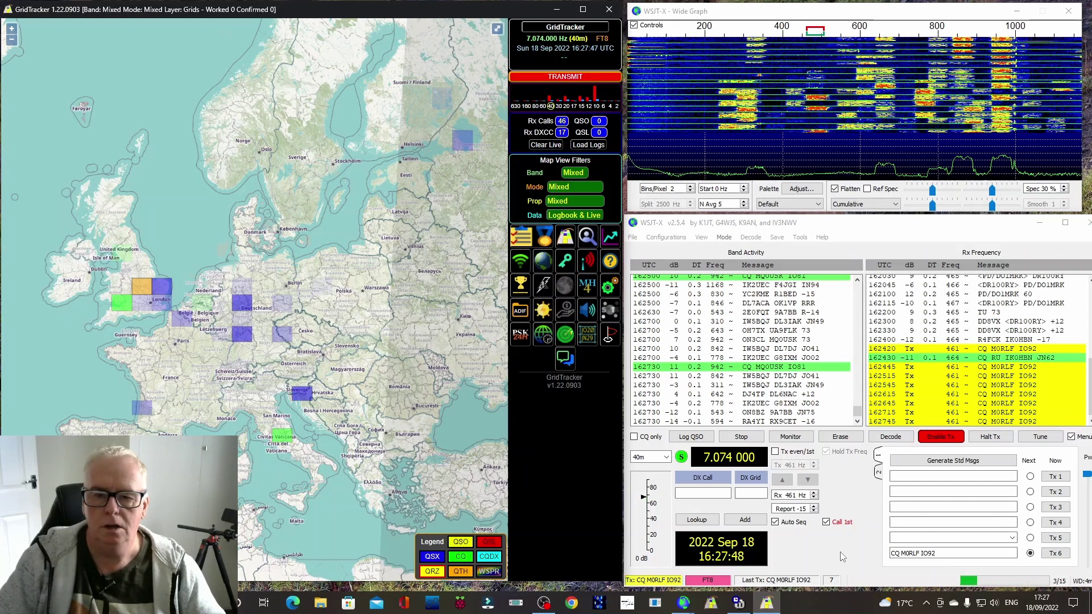
- Examine the GridTracker map beyond Europe for received grid squares across Russia and Asia
scroll(315, 336, down, 4)
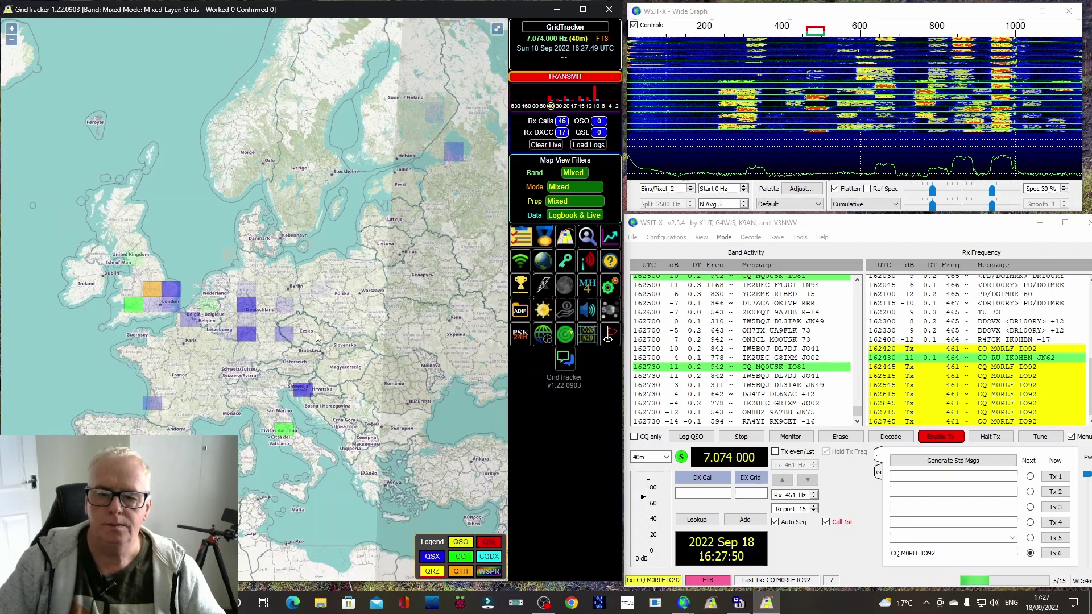
scroll(315, 336, down, 2)
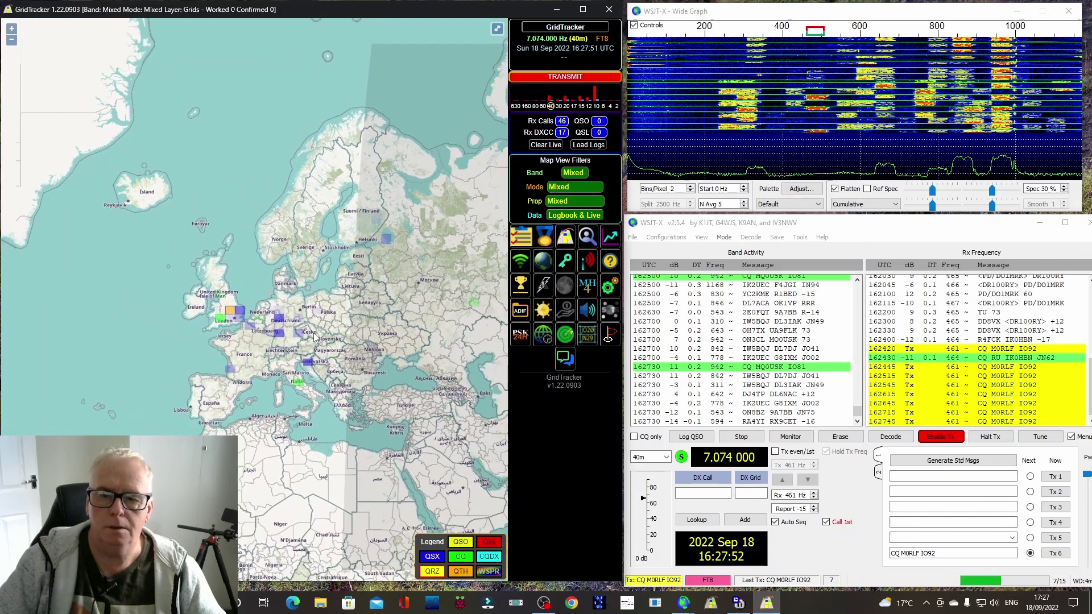
scroll(313, 339, down, 1)
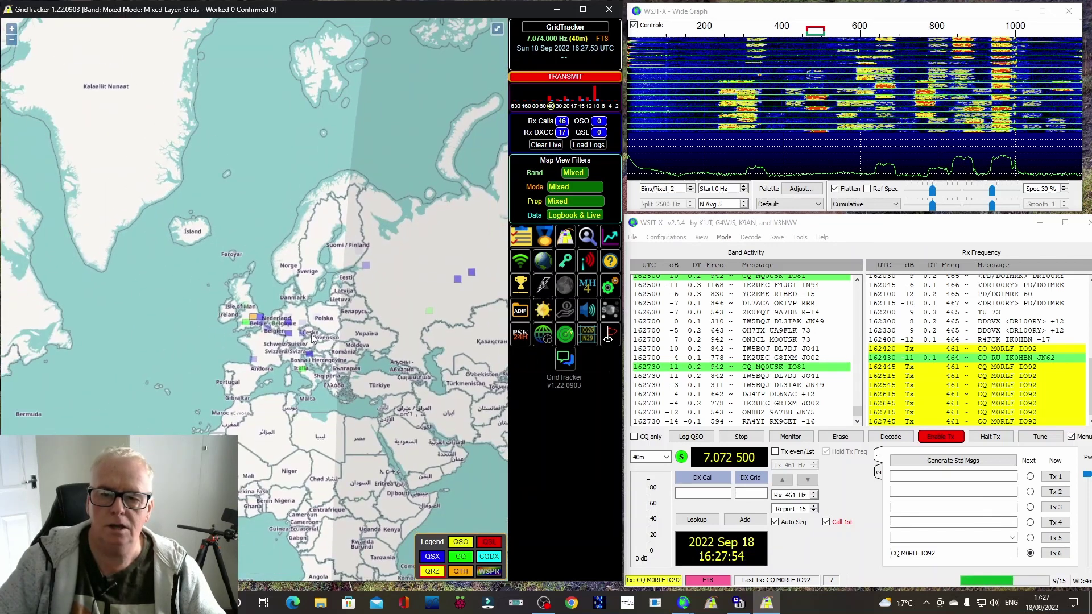
drag(441, 284, 295, 302)
mouse_move(284, 318)
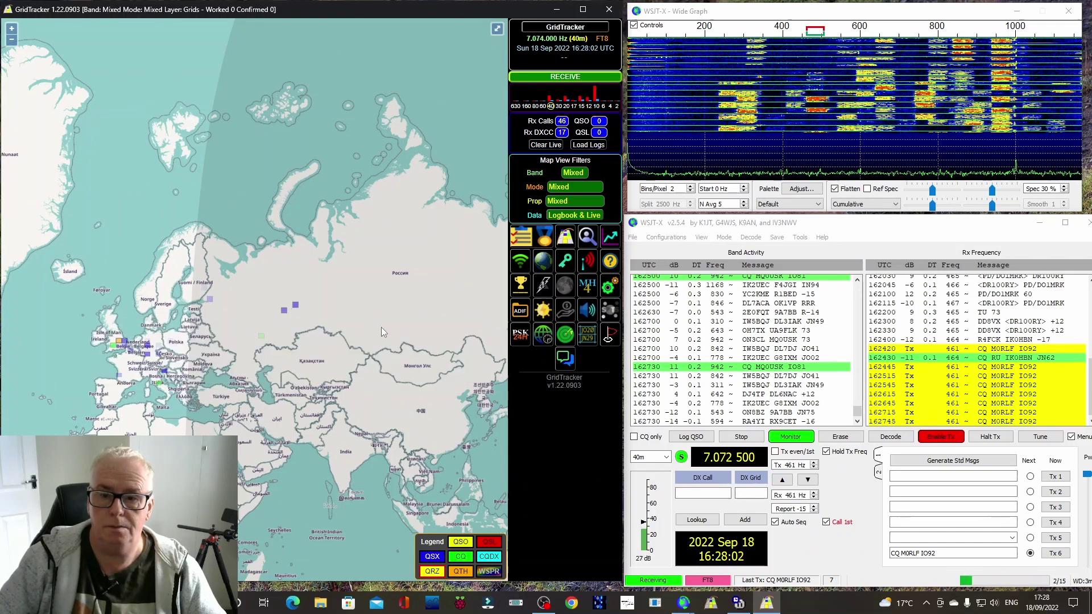
scroll(363, 333, down, 1)
drag(370, 441, 417, 380)
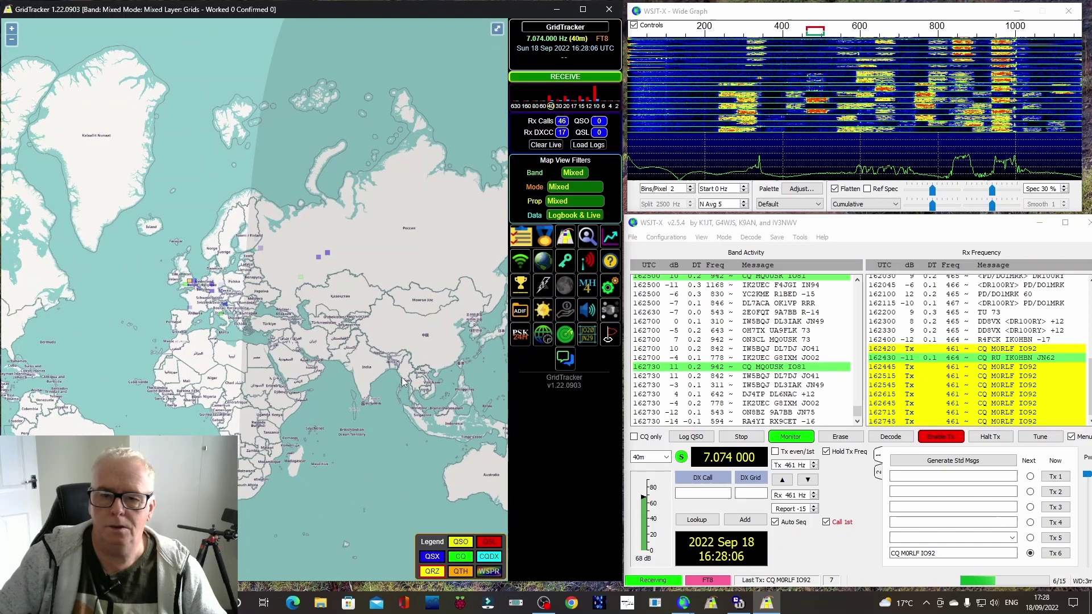
- Check the Americas and the North Atlantic on the map for received stations
scroll(278, 406, up, 1)
drag(75, 363, 298, 366)
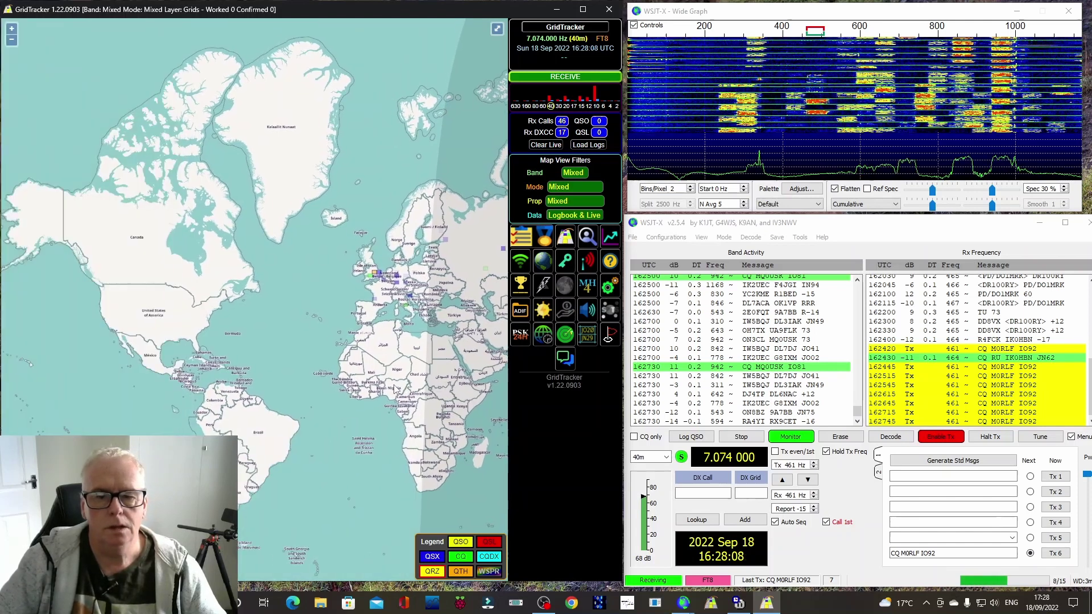
scroll(278, 347, up, 1)
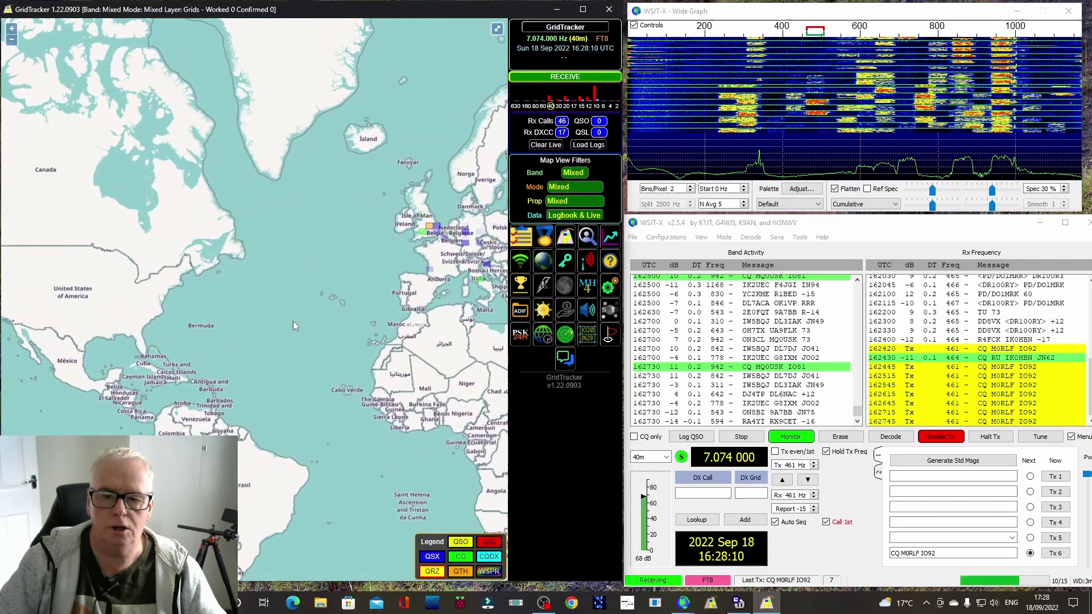
scroll(273, 342, up, 1)
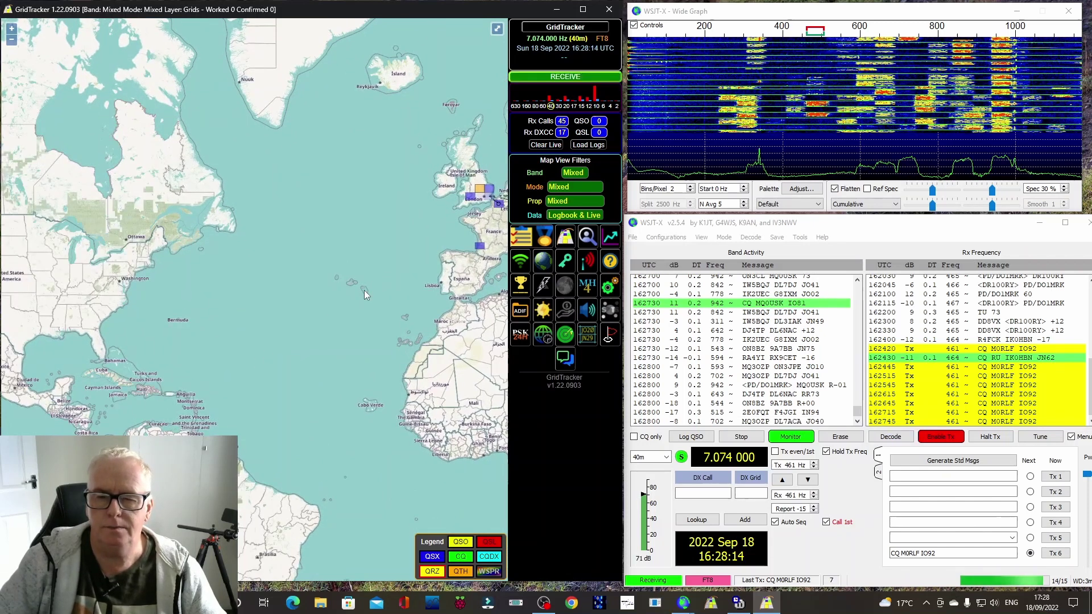
drag(353, 282, 276, 291)
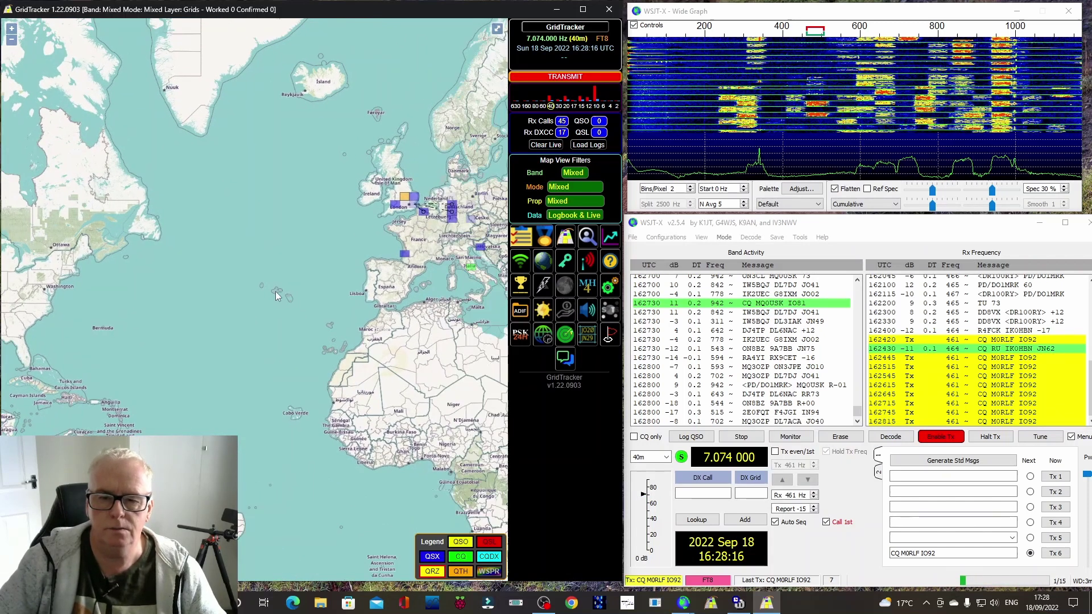
scroll(275, 291, up, 1)
scroll(276, 291, up, 1)
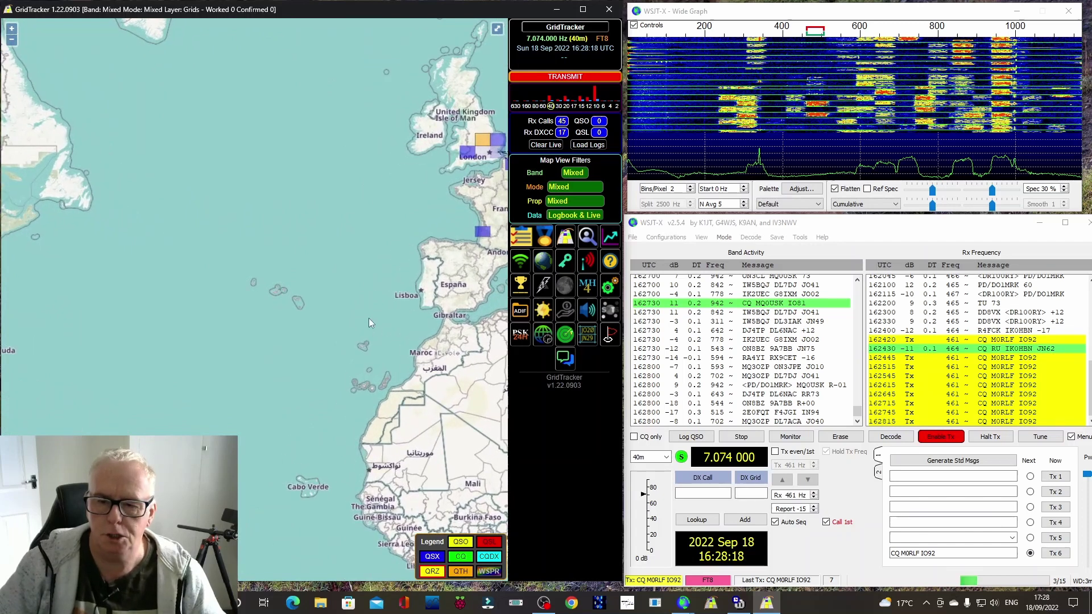
- Return the map to western Europe and inspect the station details of the Belgian JO10 and German JO40 grid squares
drag(352, 260, 40, 376)
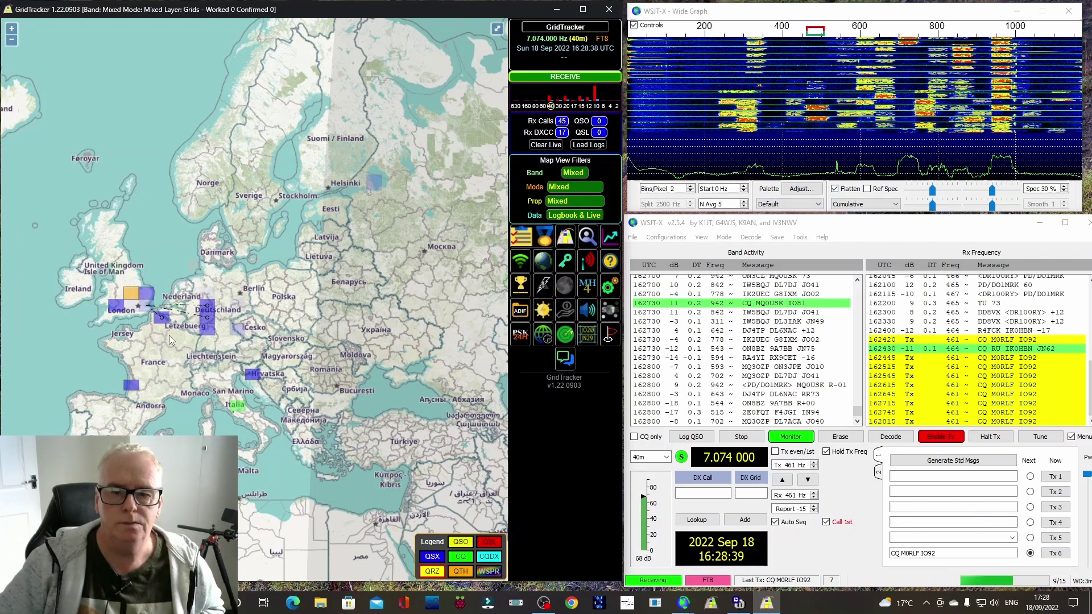
scroll(170, 335, up, 2)
scroll(178, 326, up, 3)
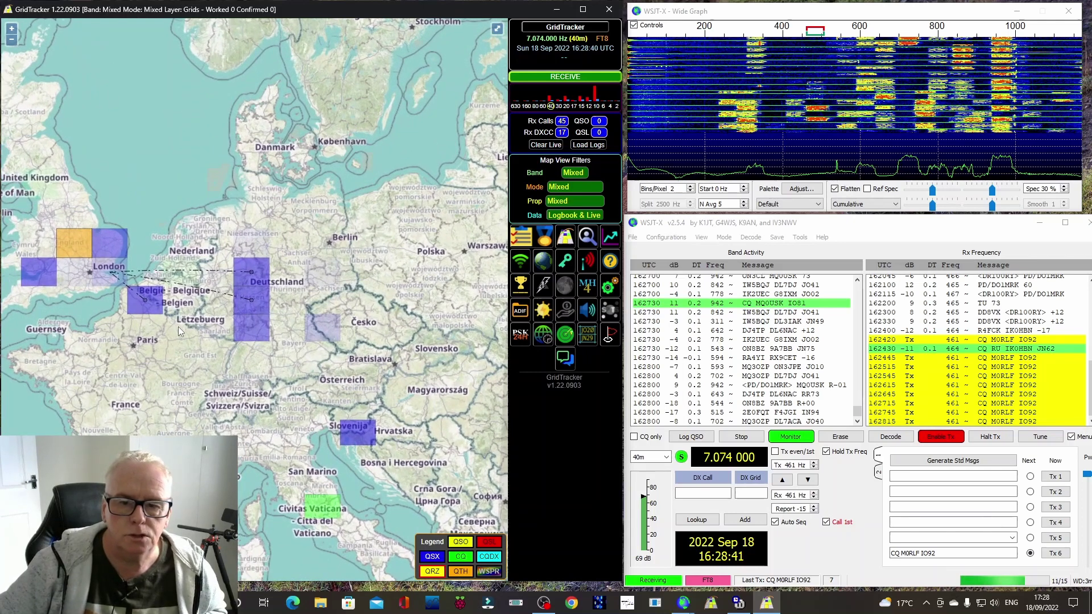
mouse_move(100, 257)
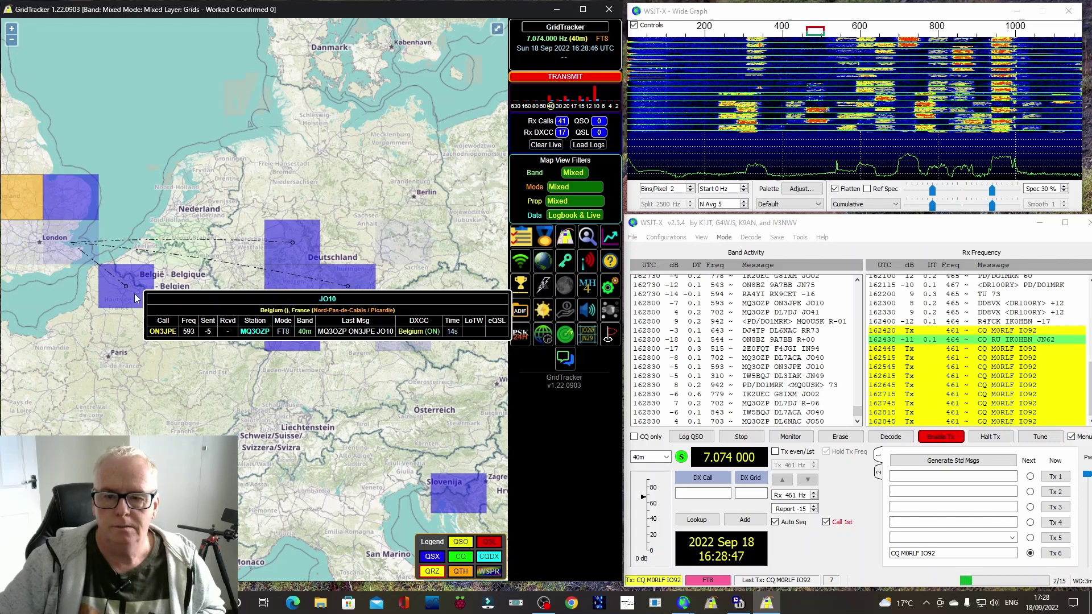
mouse_move(297, 268)
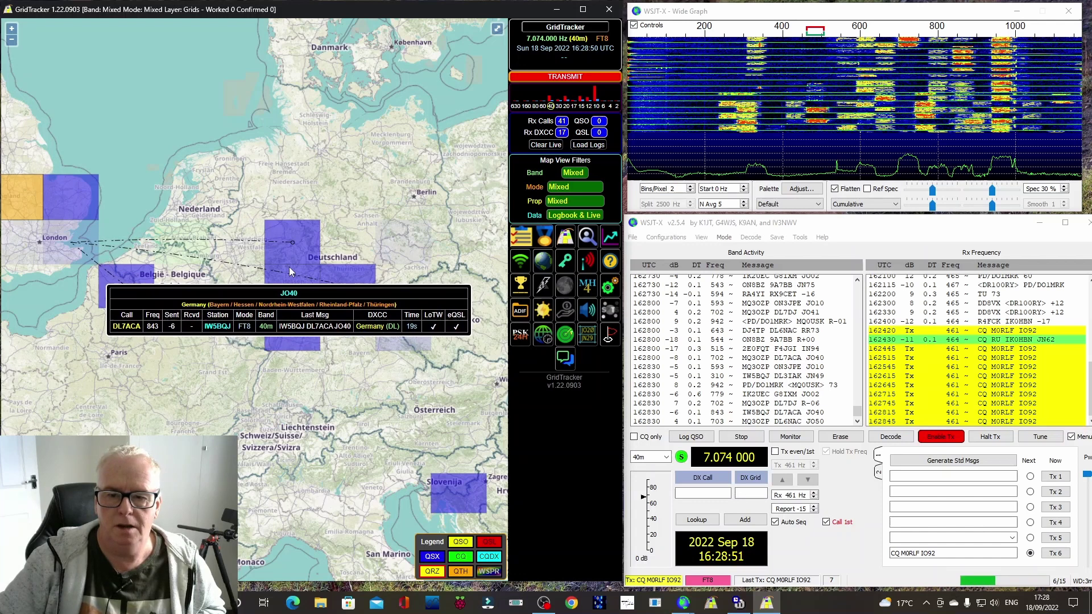
drag(207, 428, 276, 438)
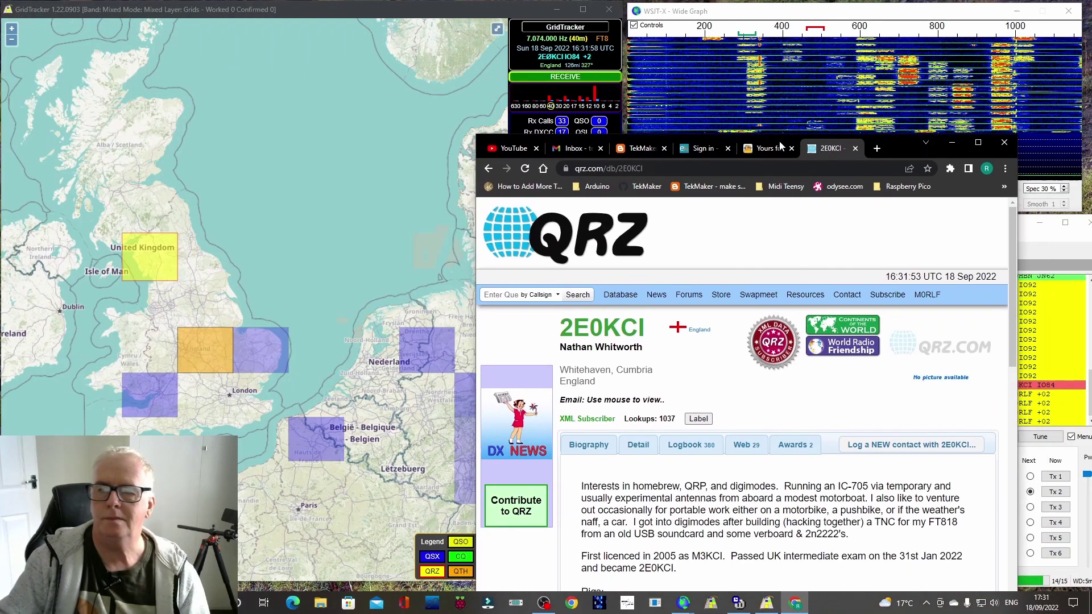
drag(756, 142, 818, 33)
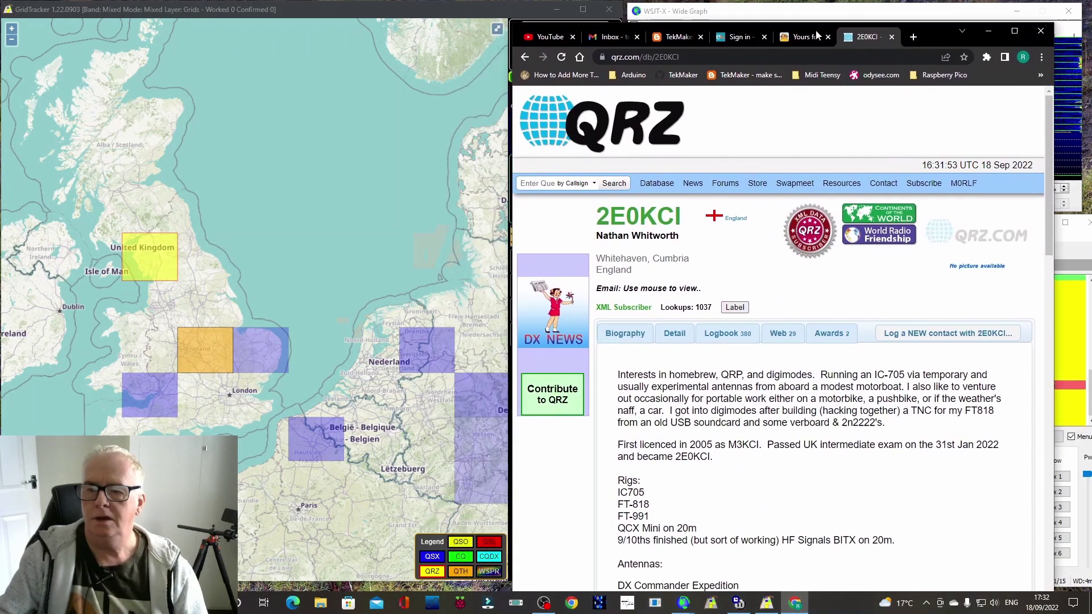
mouse_move(686, 291)
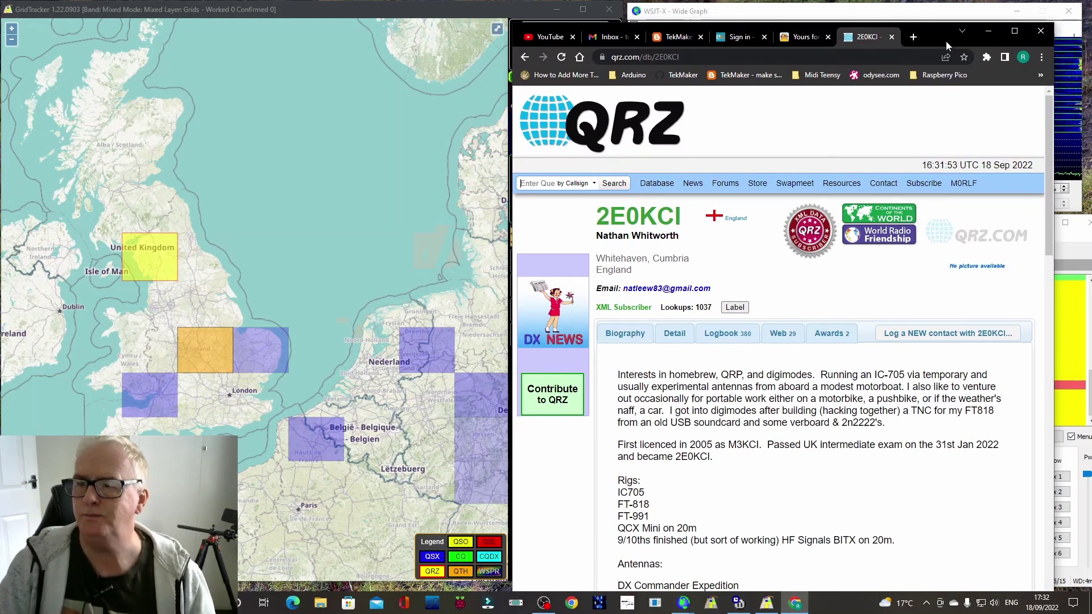
drag(946, 39, 943, 18)
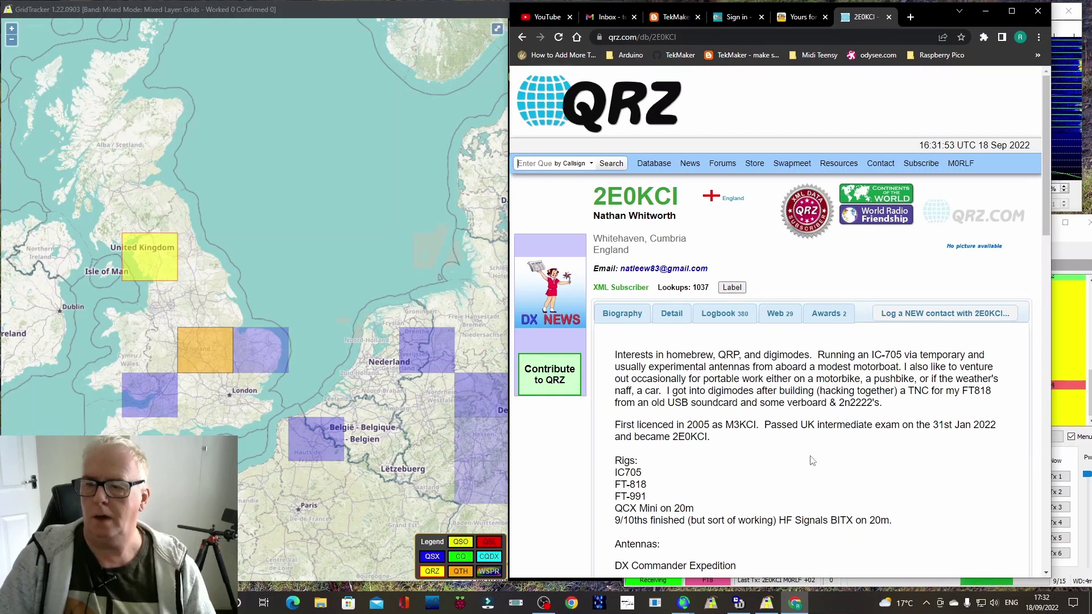
scroll(819, 454, down, 5)
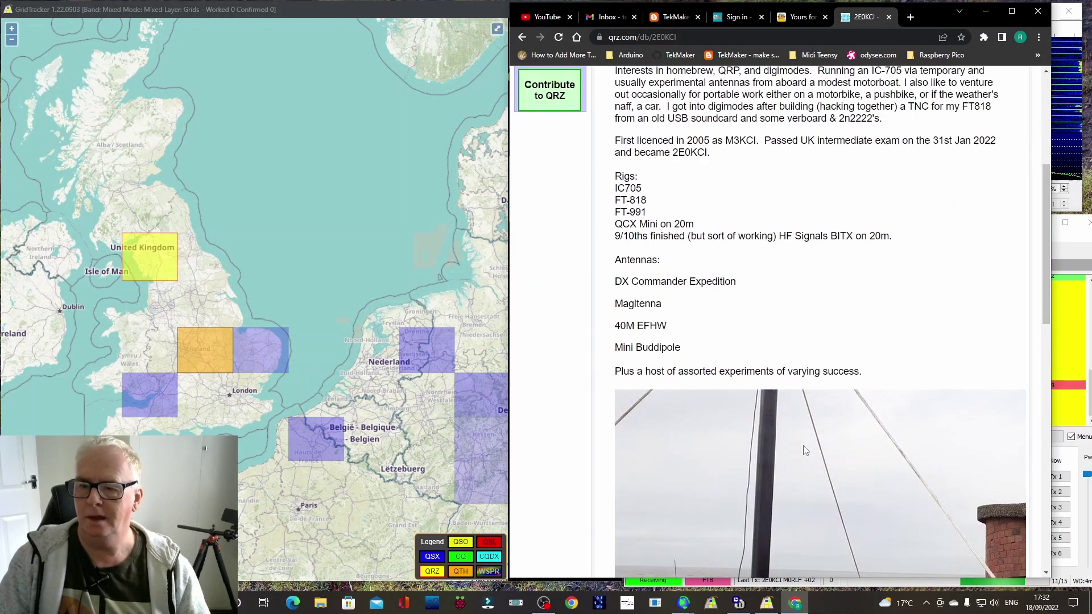
scroll(804, 452, down, 3)
scroll(796, 355, down, 4)
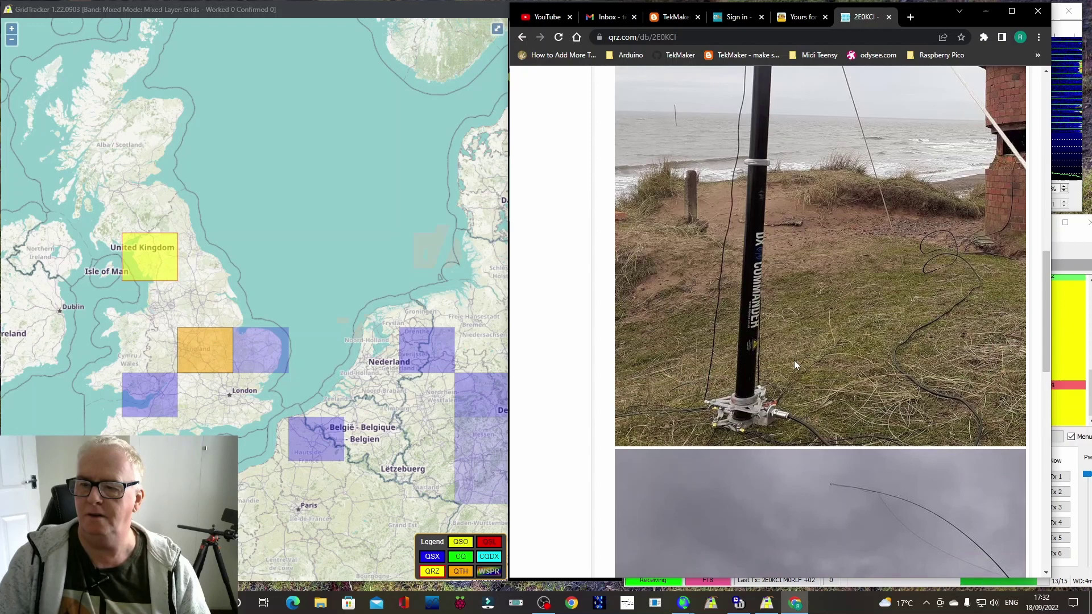
scroll(793, 360, down, 5)
scroll(793, 363, down, 9)
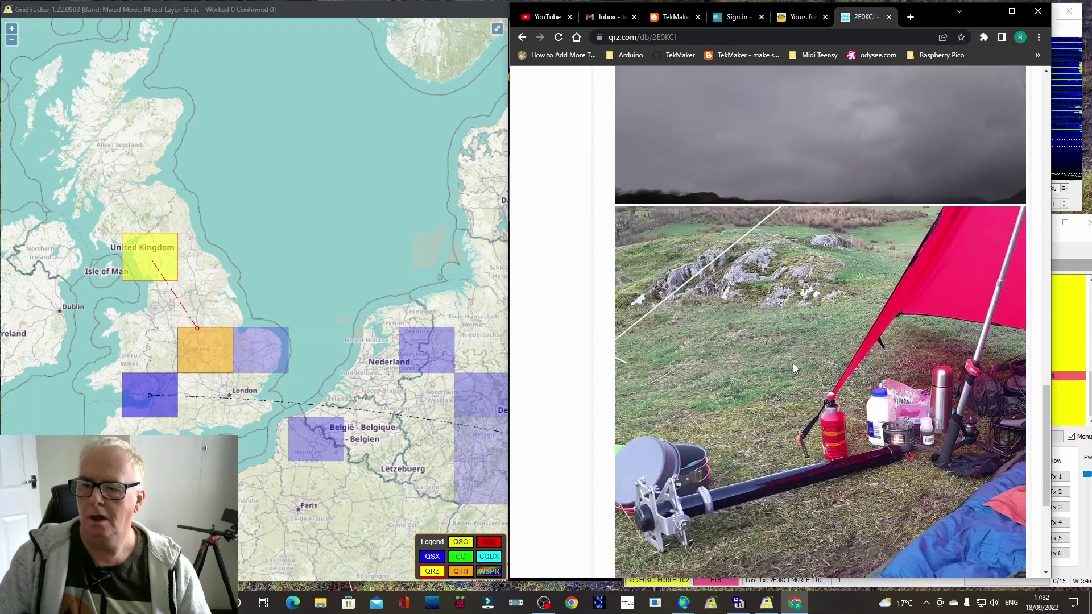
click(794, 603)
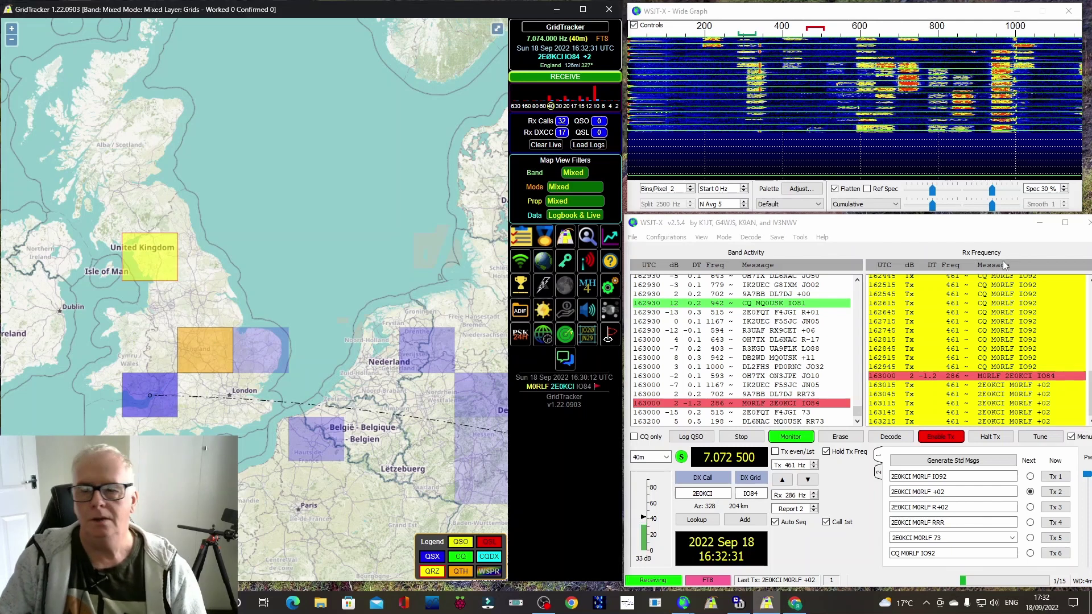
click(1024, 235)
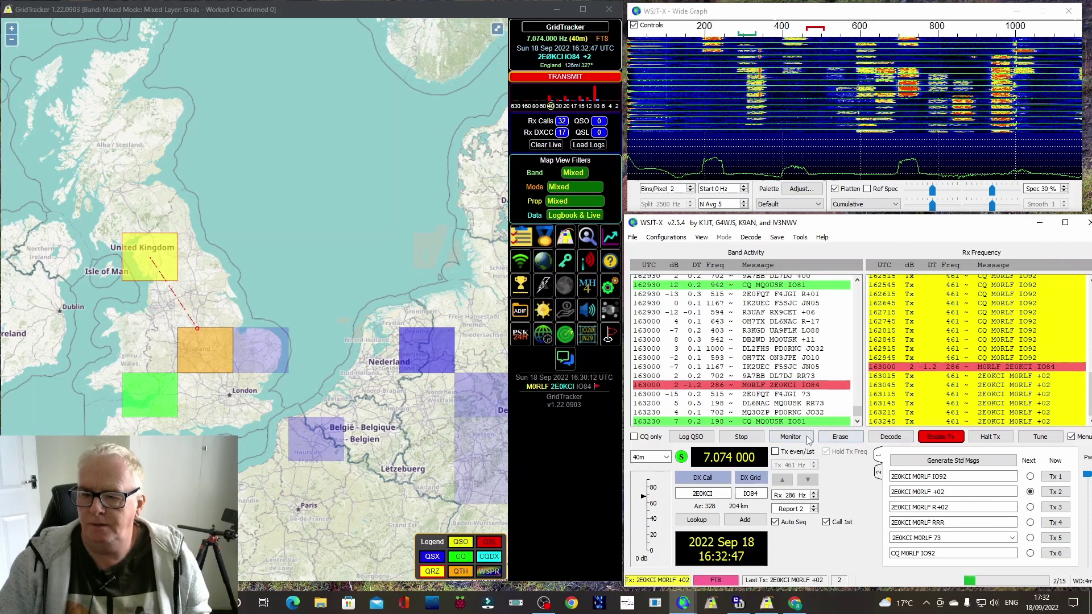
double_click(796, 422)
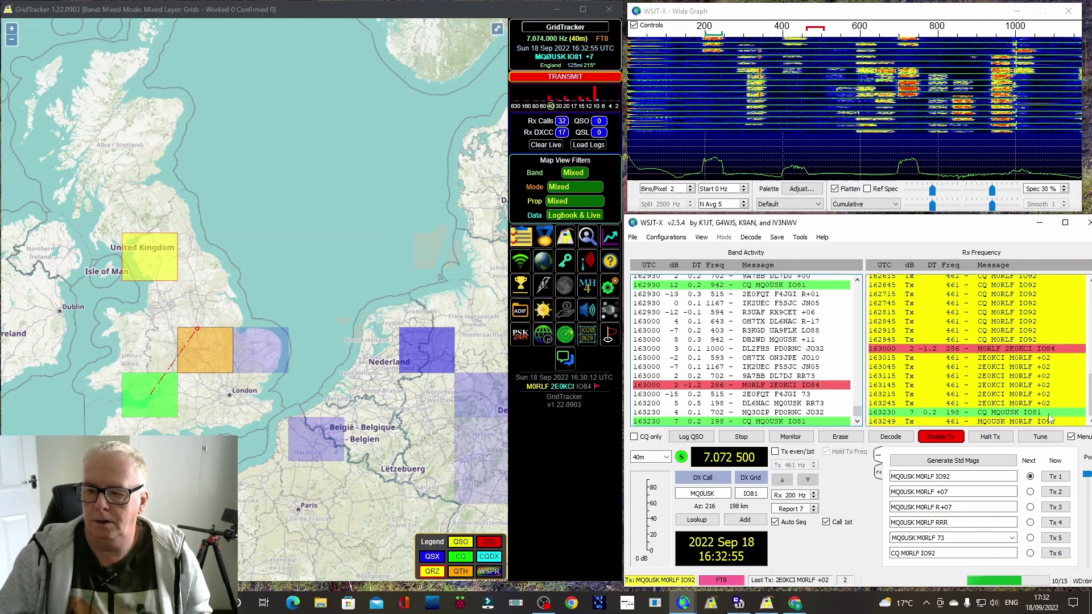
click(998, 435)
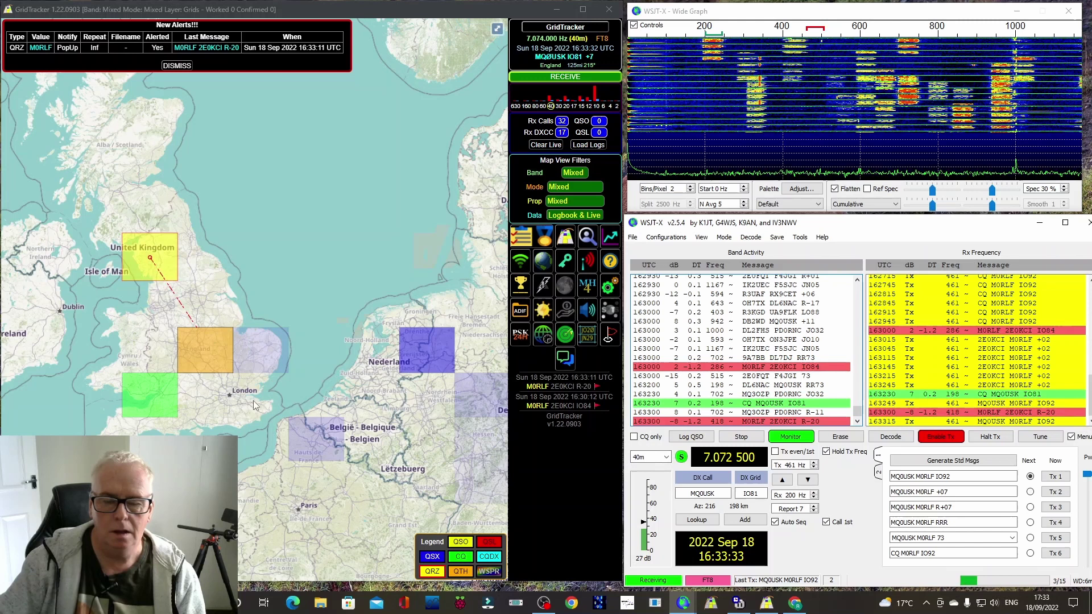
mouse_move(170, 401)
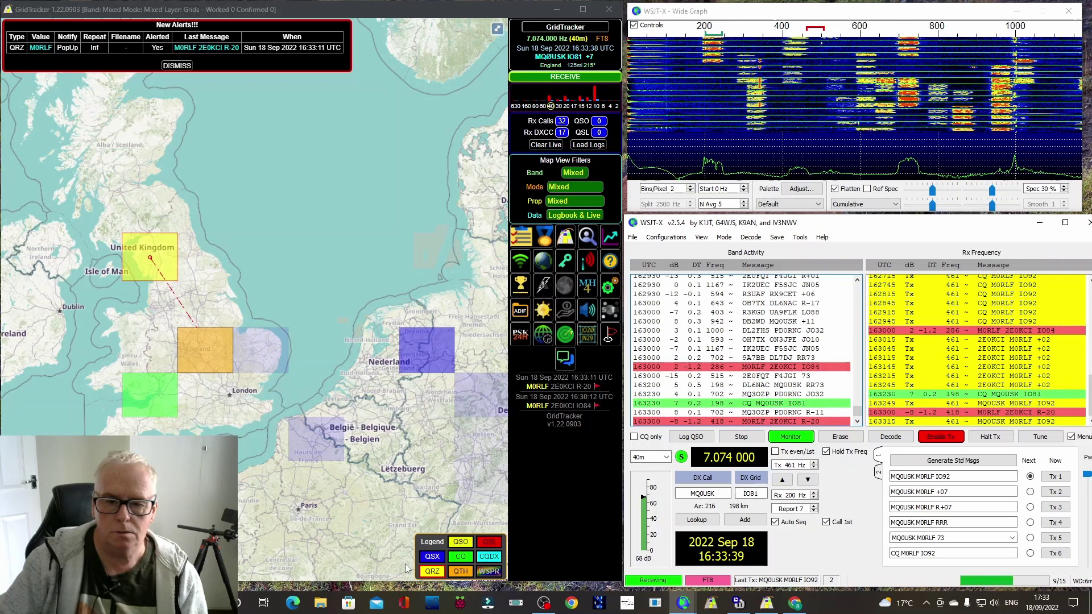
click(794, 606)
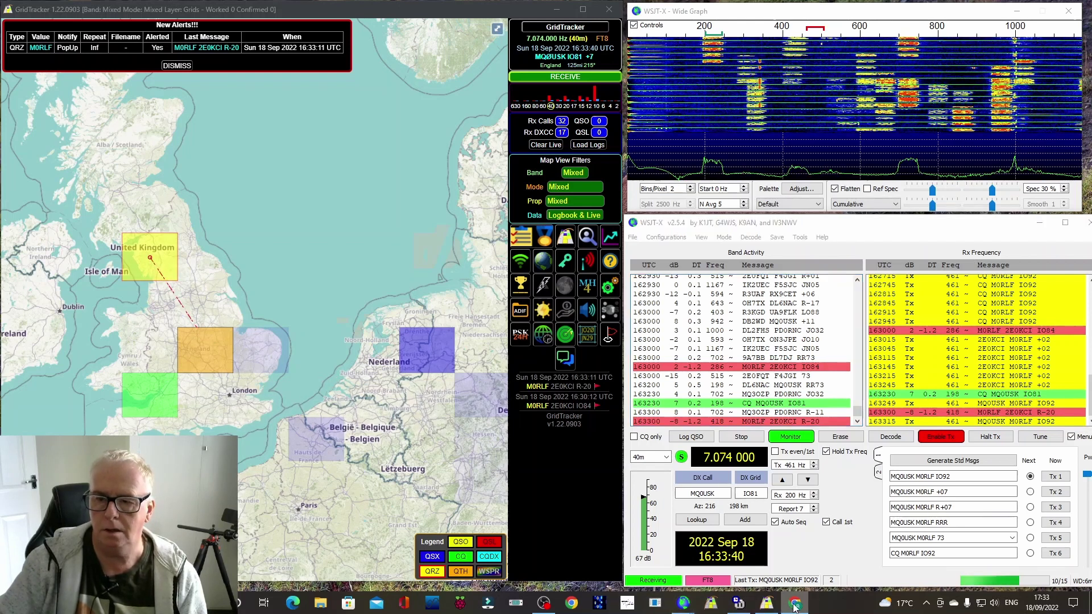
click(441, 257)
text(m0usk)
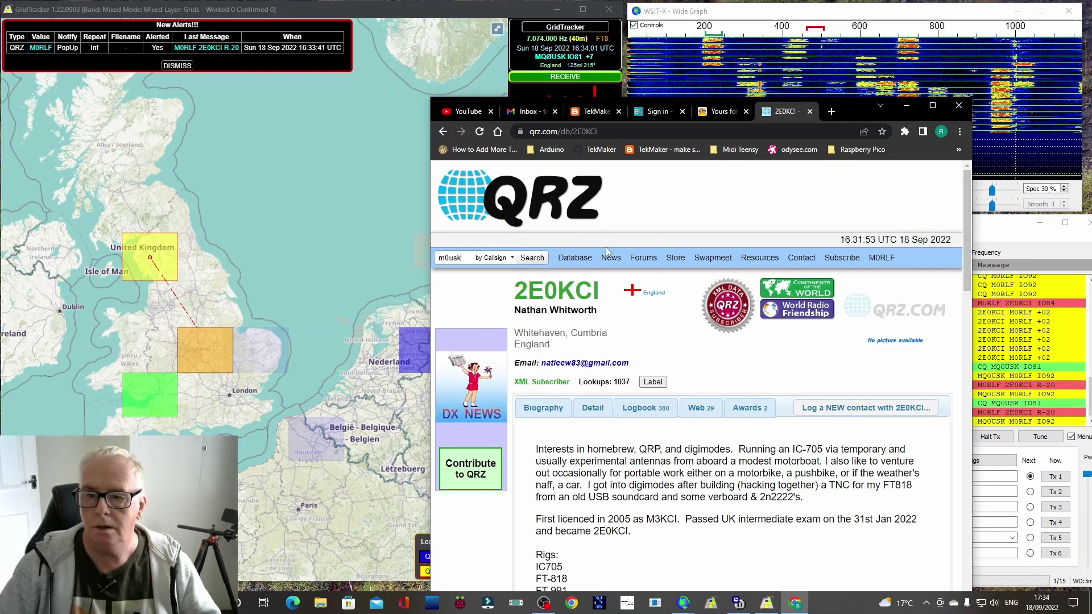
click(533, 259)
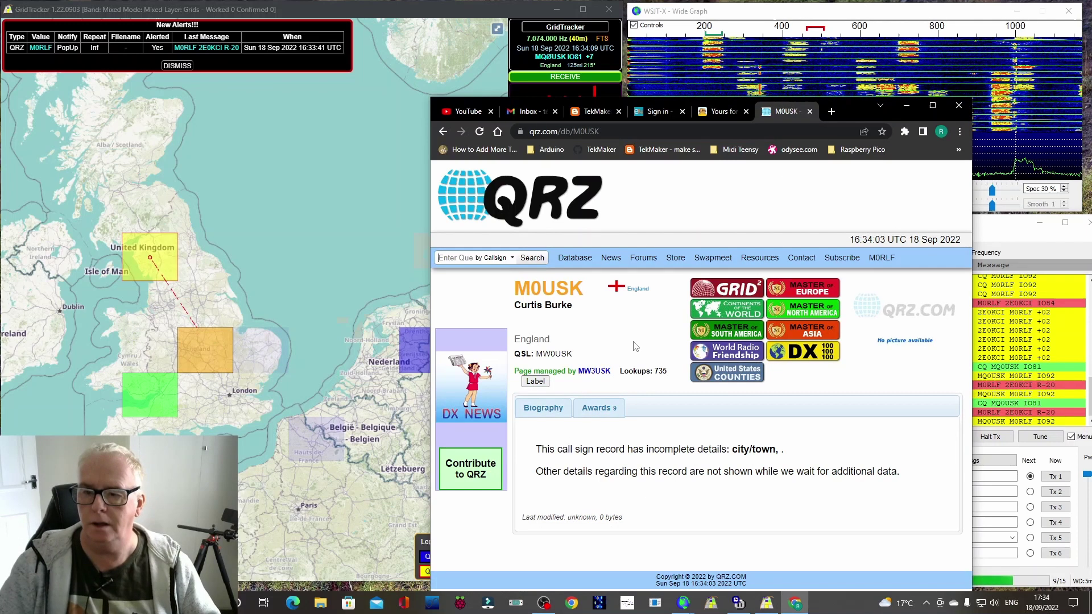
- Review the awards listed on the M0USK profile, from Grid Squared to United States Counties, and put the browser away
click(601, 409)
scroll(709, 437, down, 3)
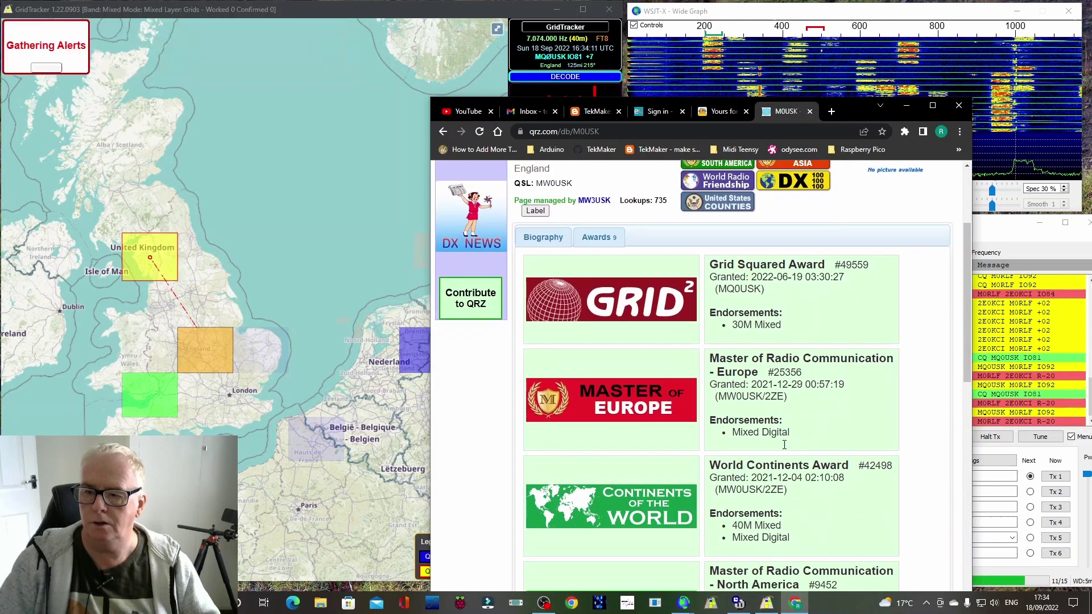
scroll(843, 416, down, 3)
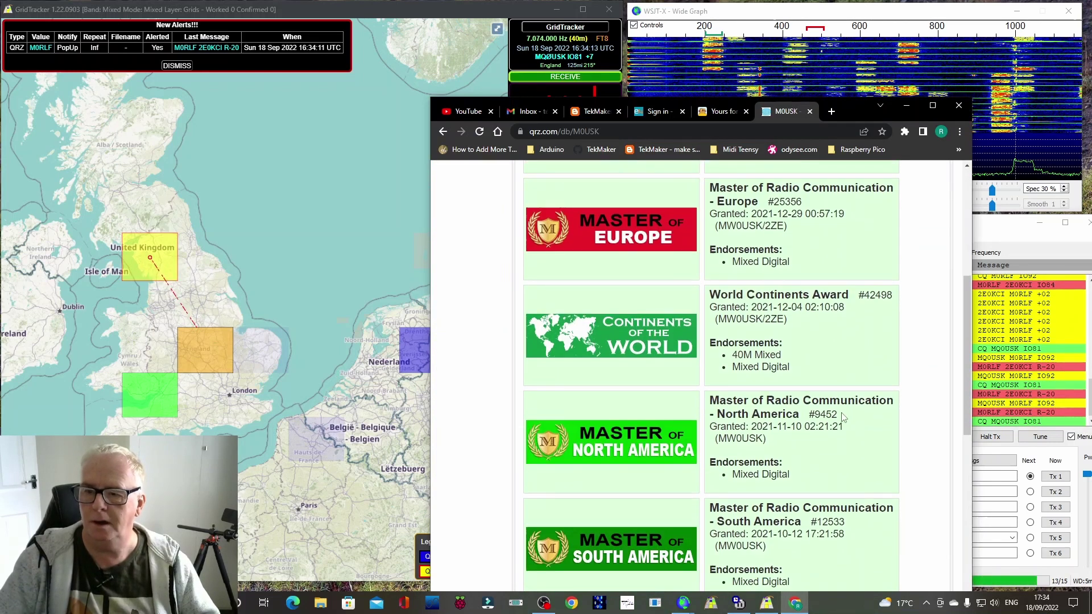
scroll(843, 416, down, 8)
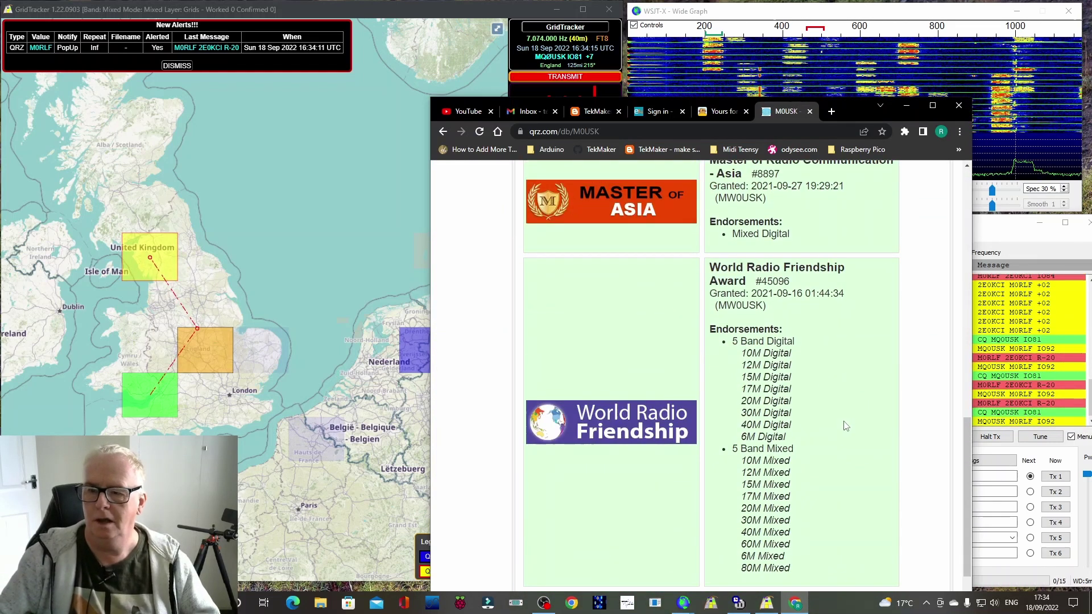
scroll(845, 426, down, 5)
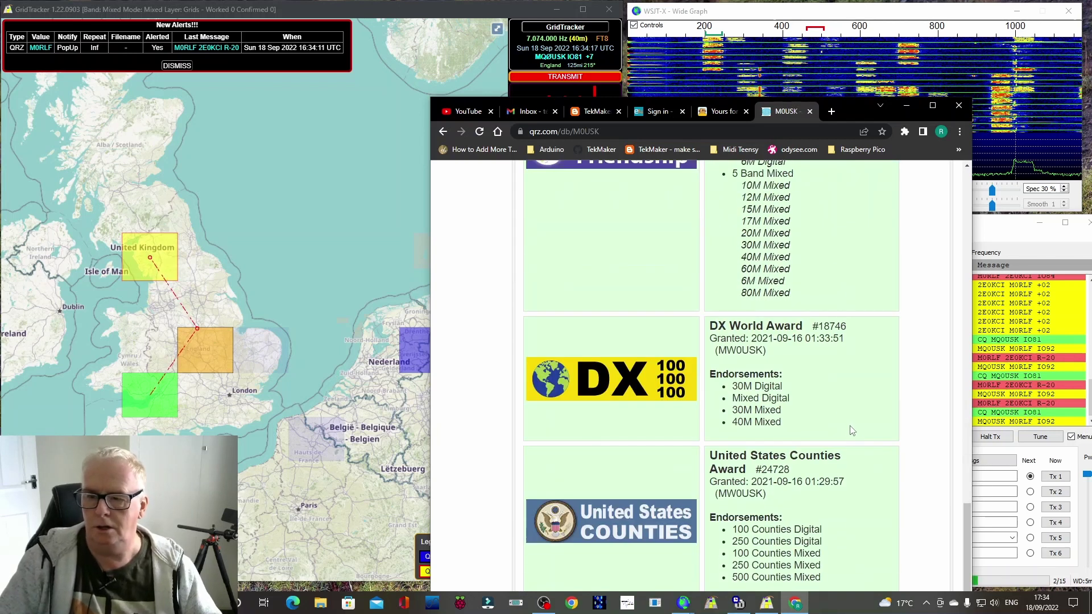
scroll(852, 431, up, 10)
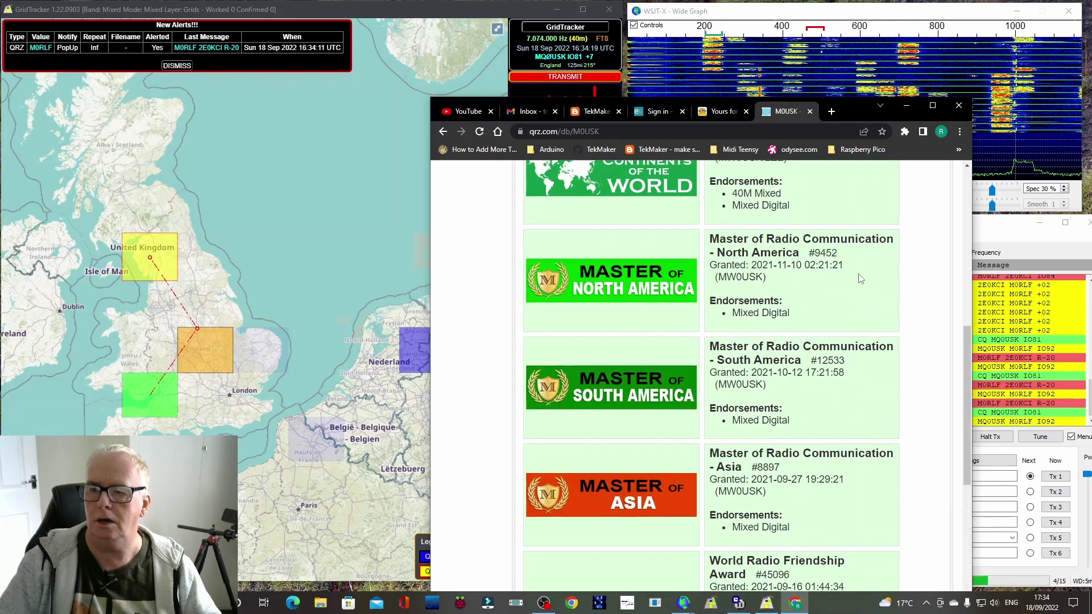
click(907, 105)
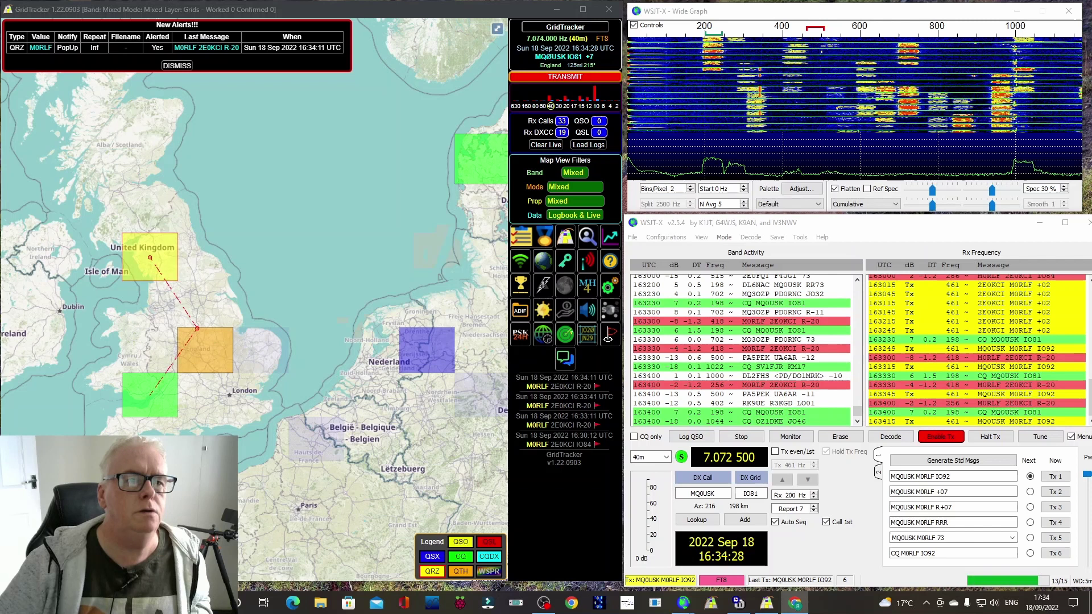